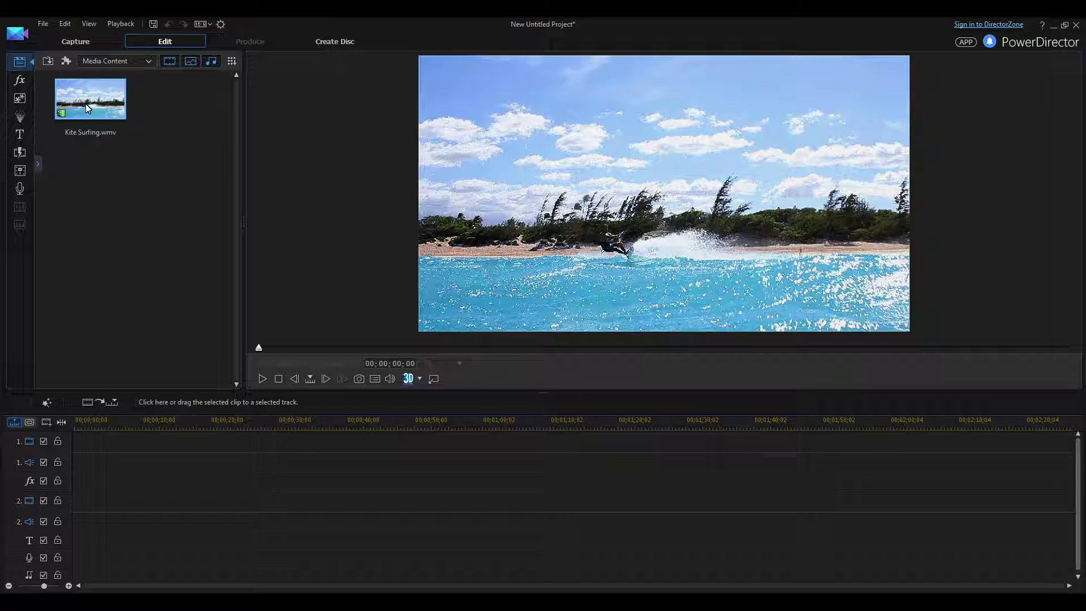
Step: Add Kite Surfing.wmv to video track 1, zoom the timeline in twice, and move to 00;00;04;04
left_click_drag(86, 103, 73, 488)
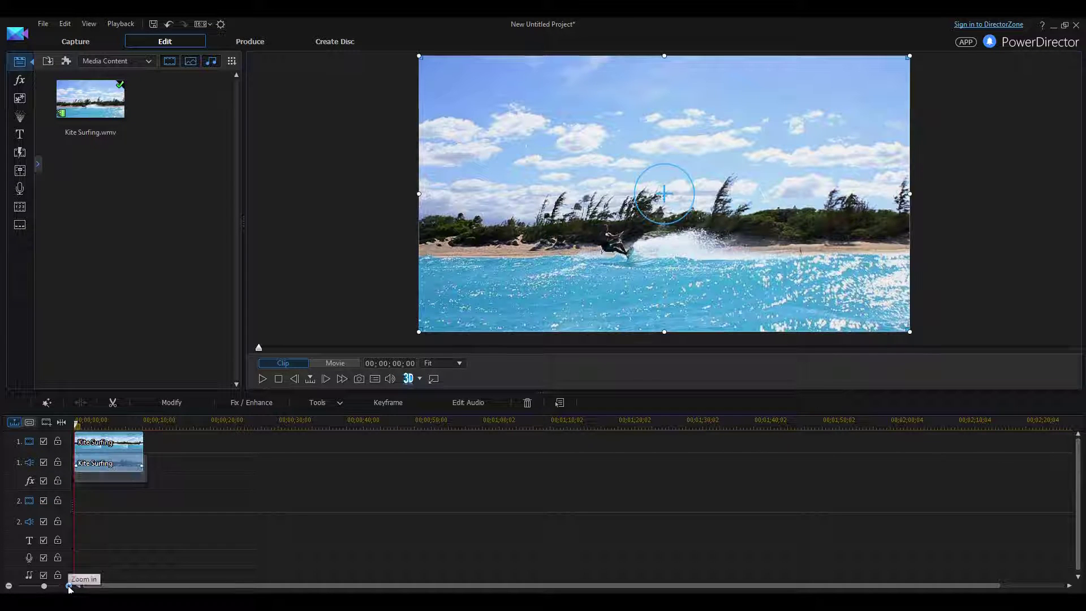
left_click(69, 586)
left_click(68, 586)
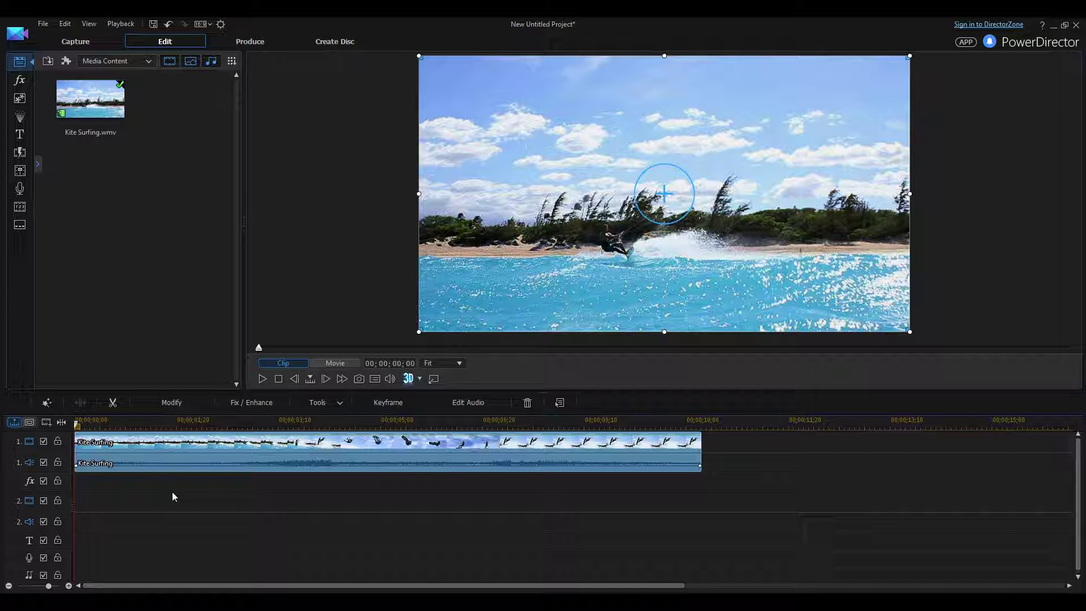
left_click(326, 426)
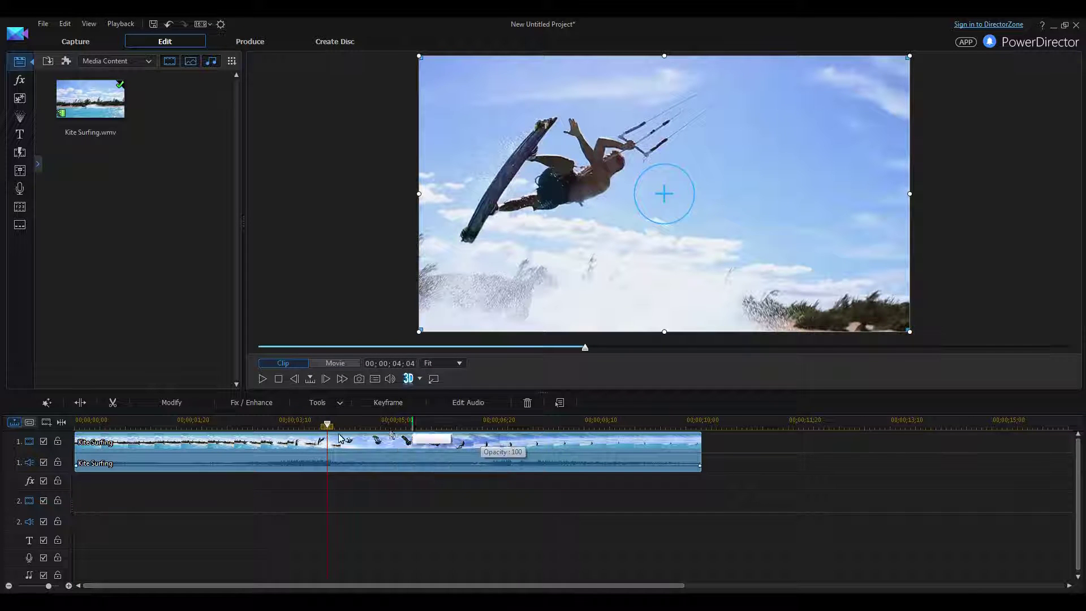
Step: Preview the clip via 06;29, 08;24 and 09;19, then park the playhead at 00;00;07;05
left_click(501, 424)
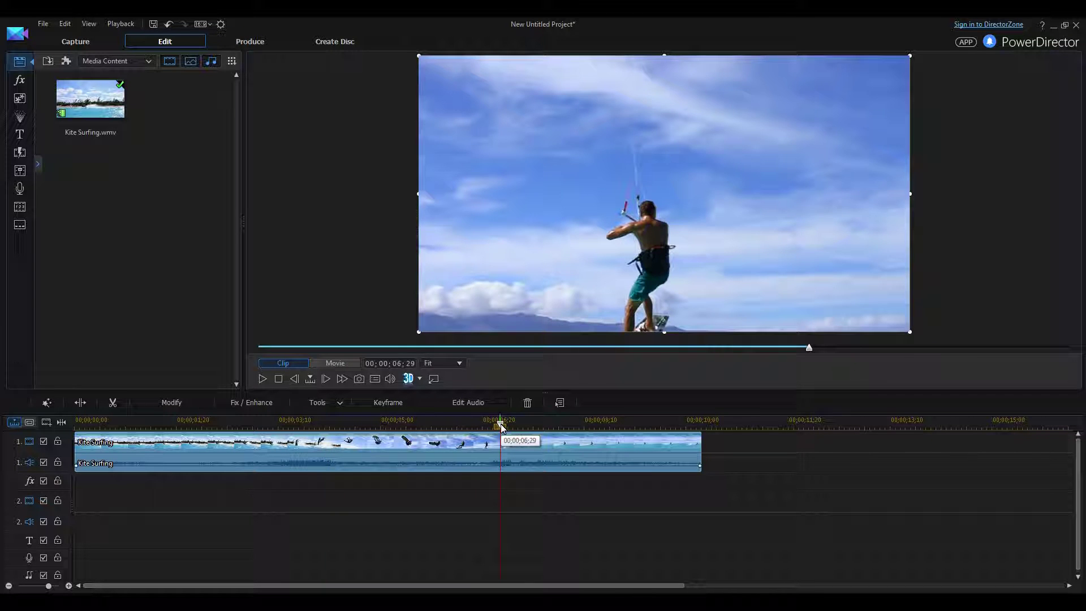
left_click(262, 378)
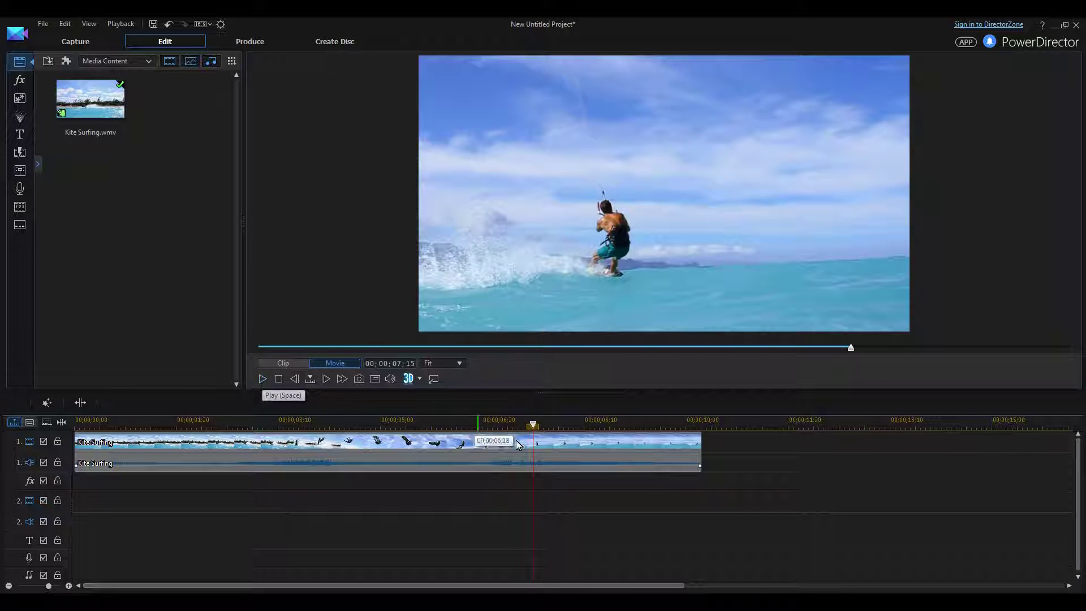
left_click(613, 422)
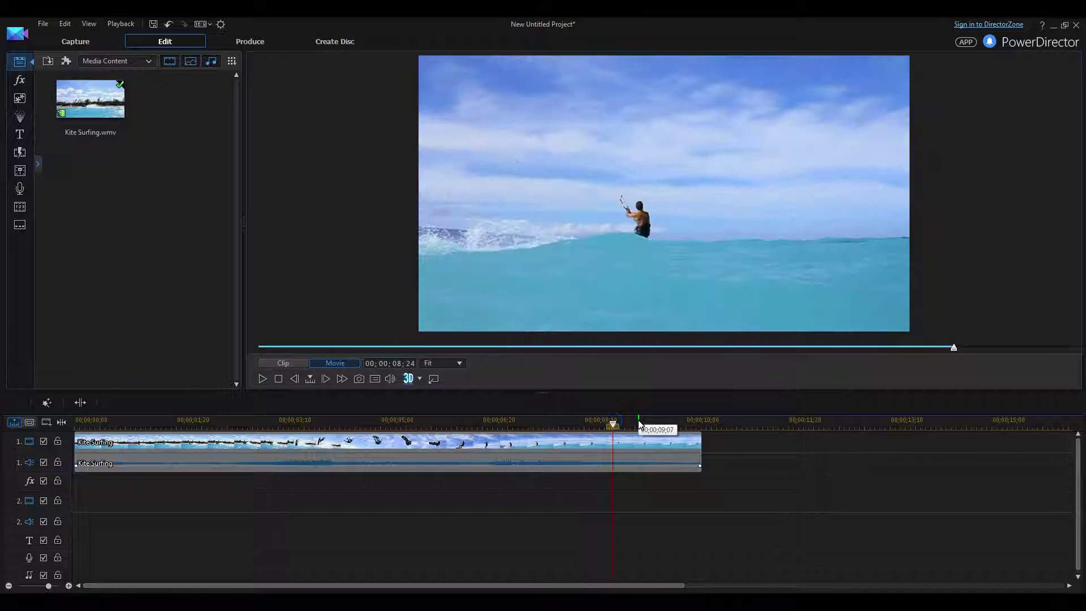
left_click(663, 421)
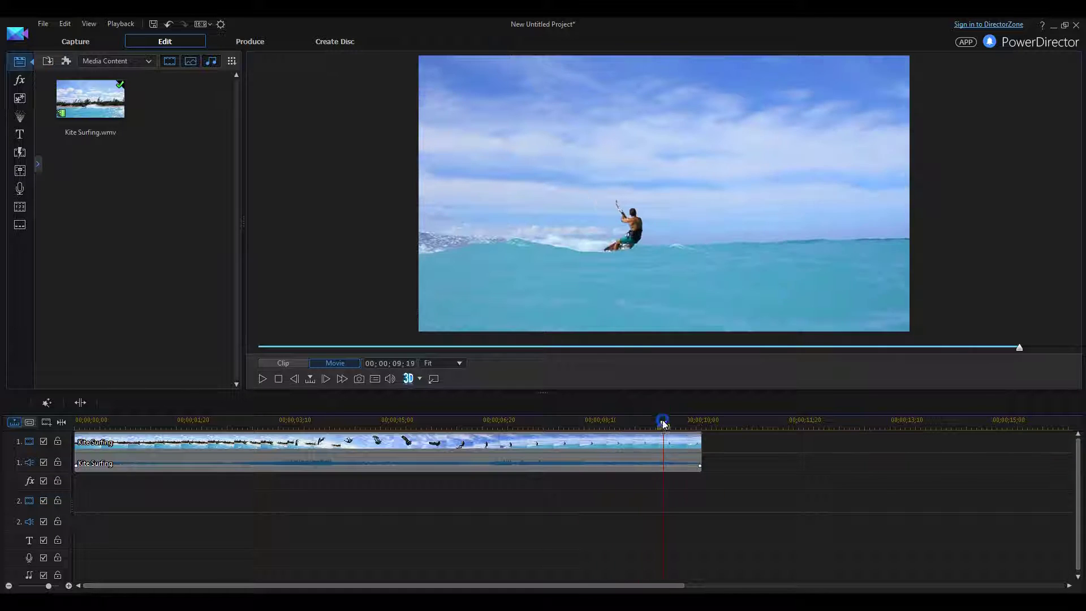
left_click(512, 422)
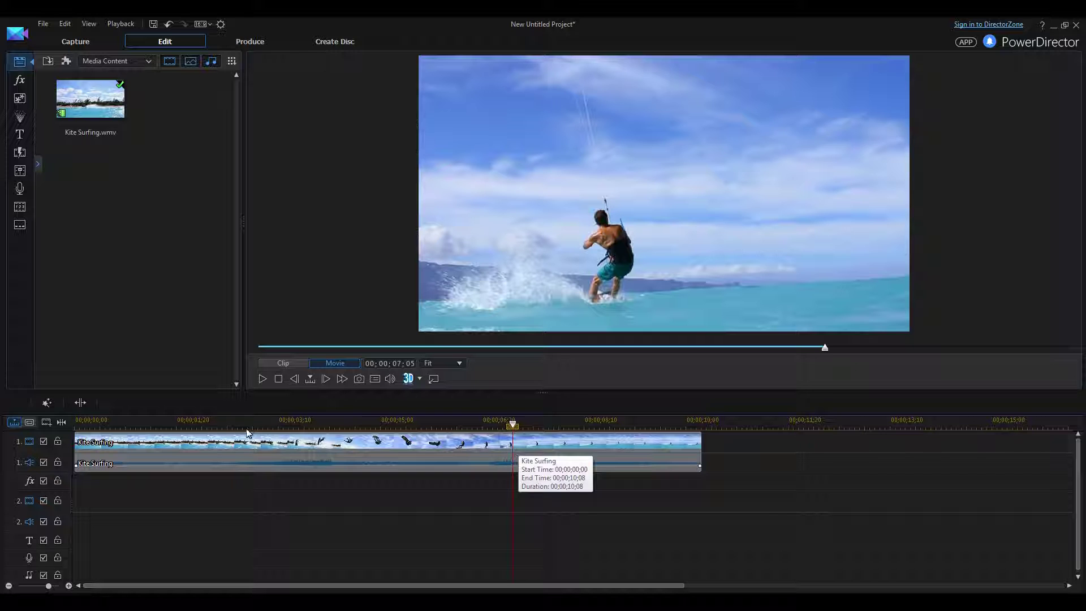
Step: Split the clip at 00;00;07;05 and select the second Kite Surfing clip
left_click(80, 404)
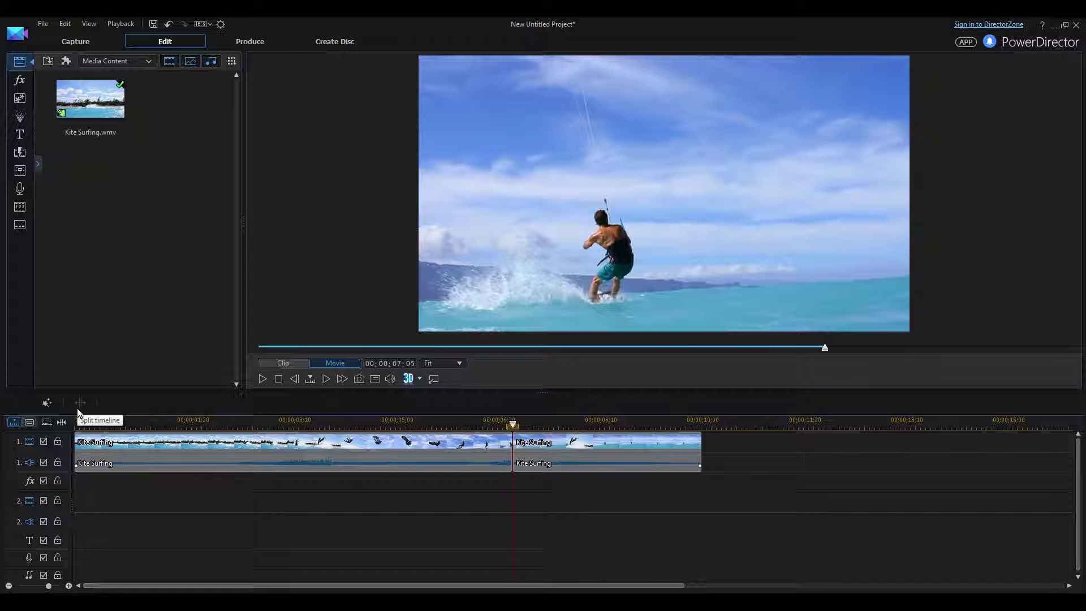
left_click(524, 457)
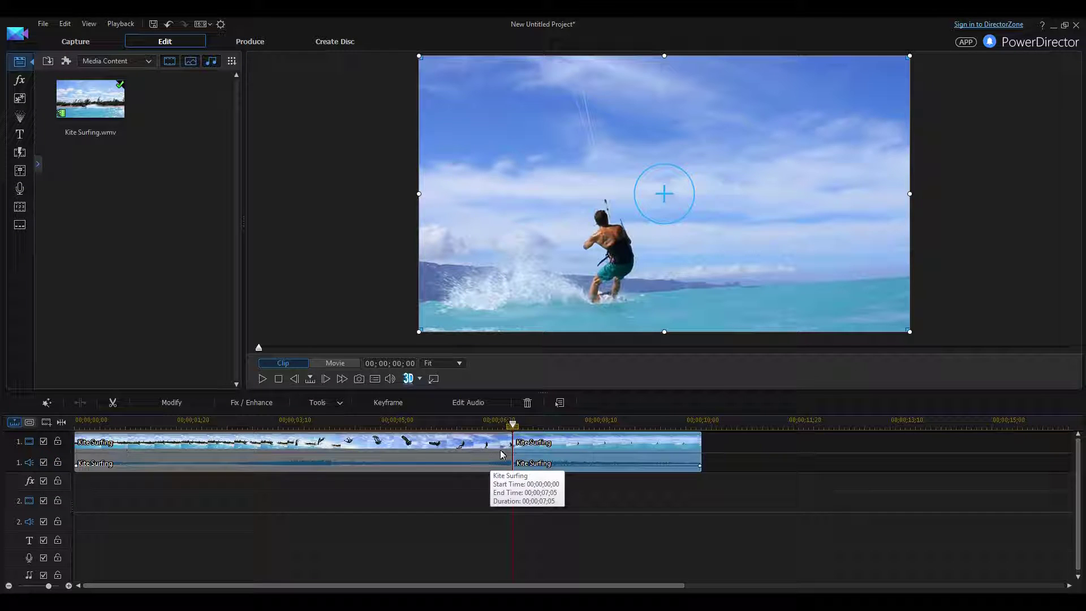
Step: Enable Crop & Zoom in Power Tools, widen the settings panel, and launch the Crop/Zoom editor
left_click(340, 404)
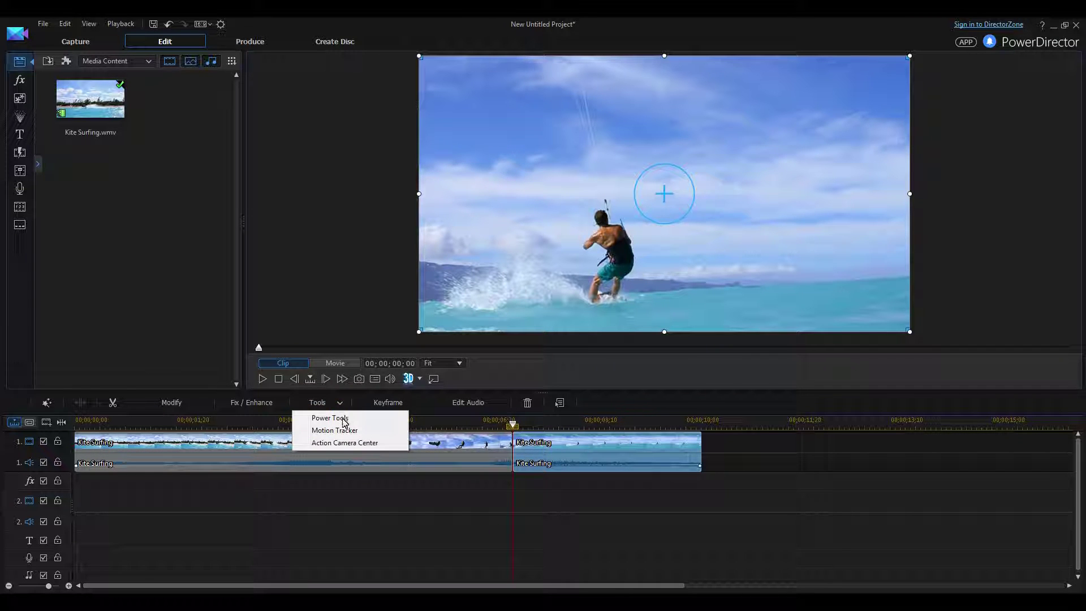
left_click(331, 418)
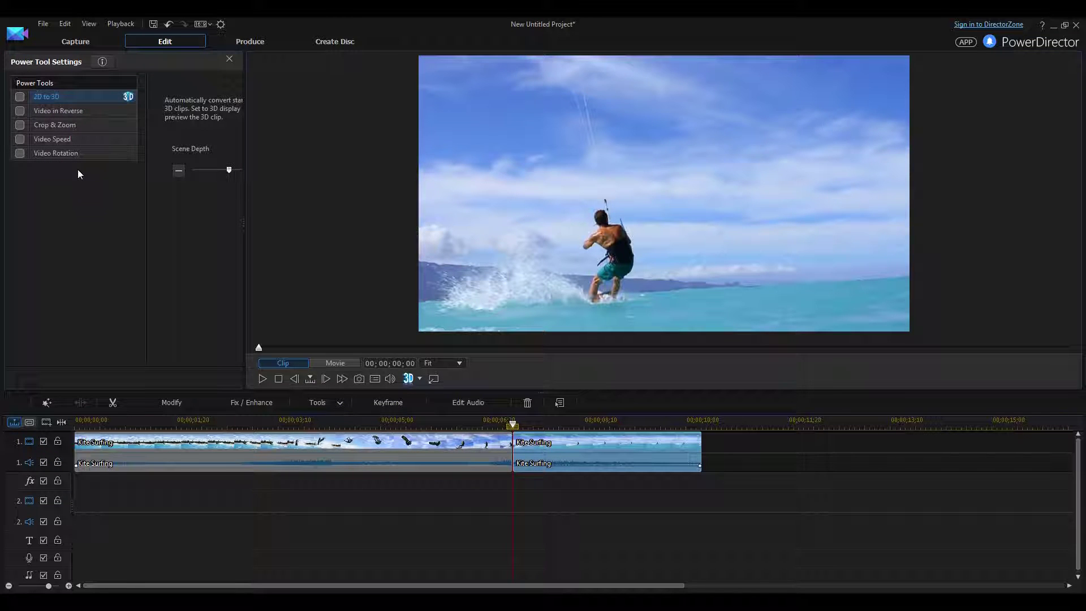
left_click(19, 126)
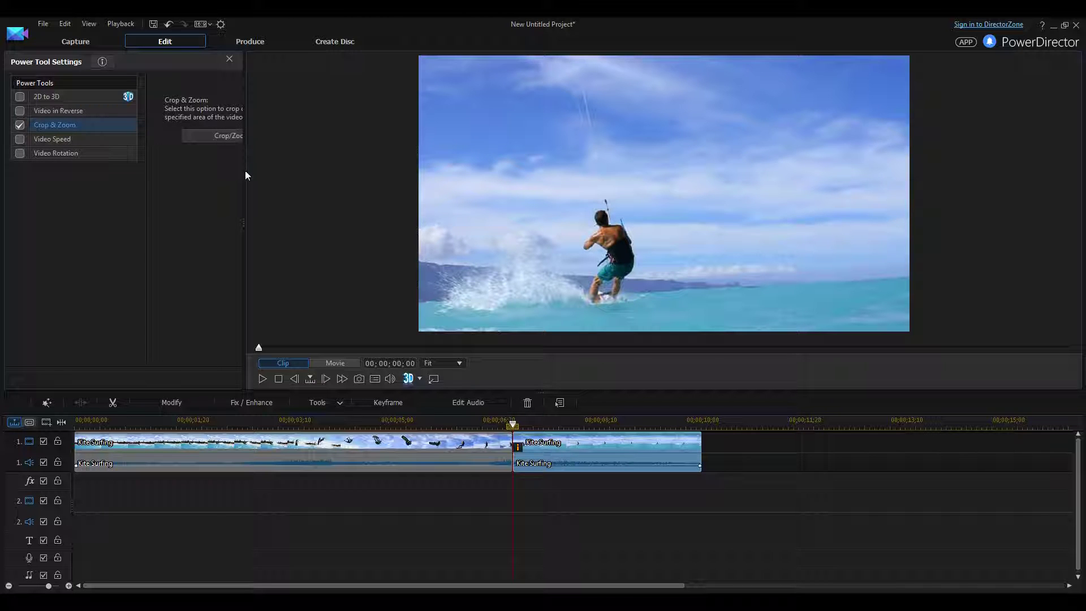
left_click_drag(243, 171, 286, 172)
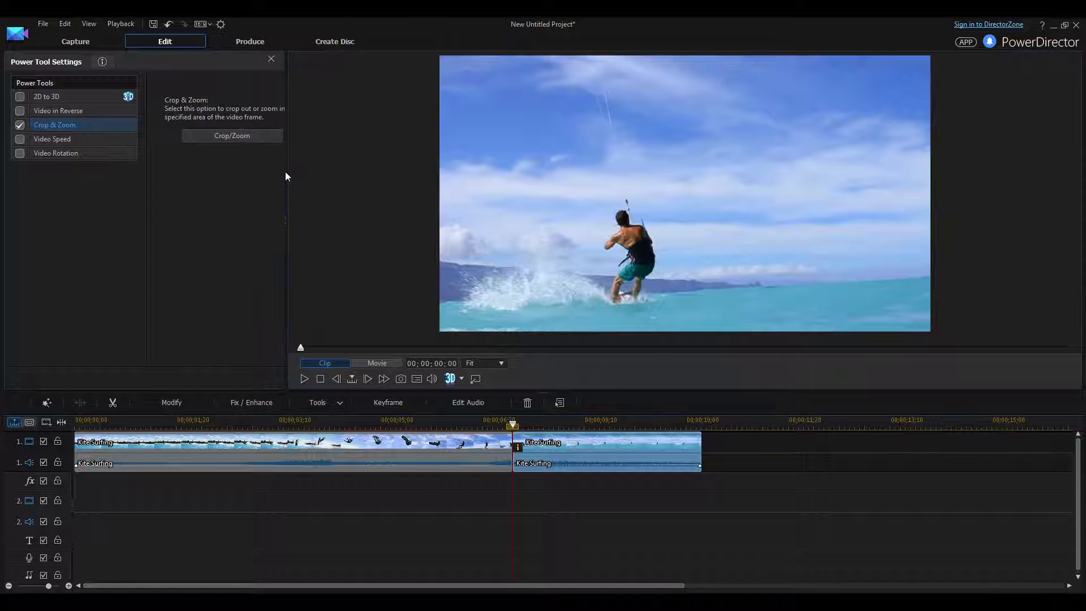
left_click(229, 140)
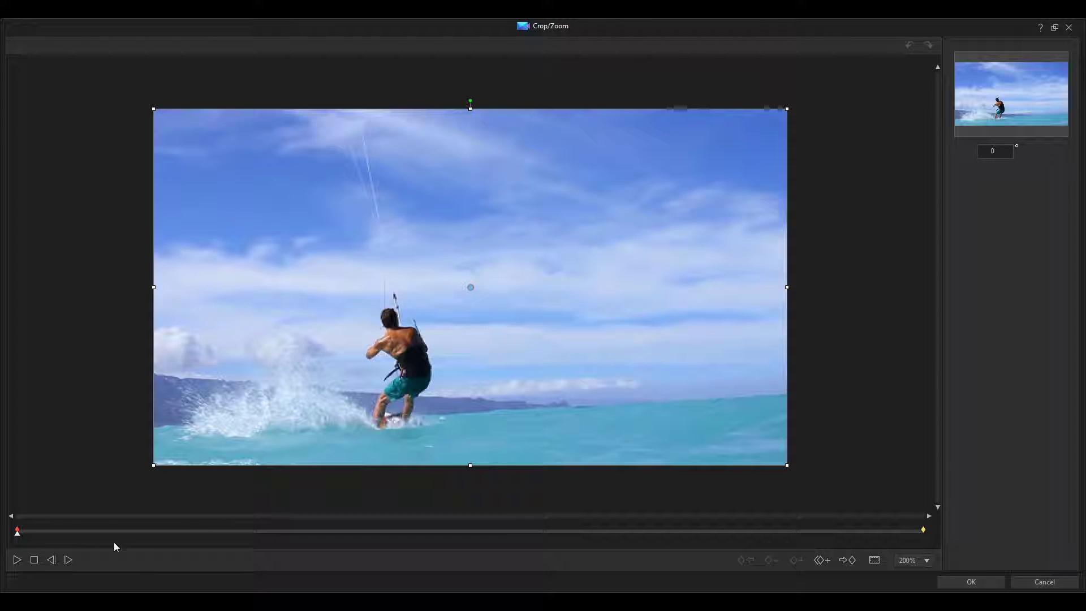
Step: Add a keyframe just after the clip's start with the crop frame shrunk and centred on the surfer
left_click(85, 533)
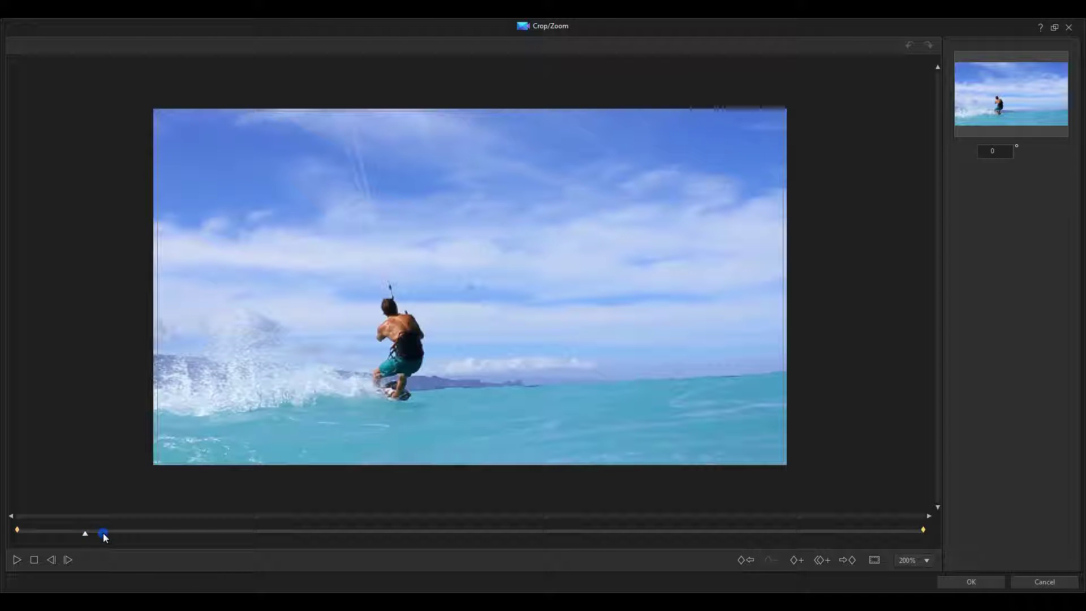
left_click(103, 534)
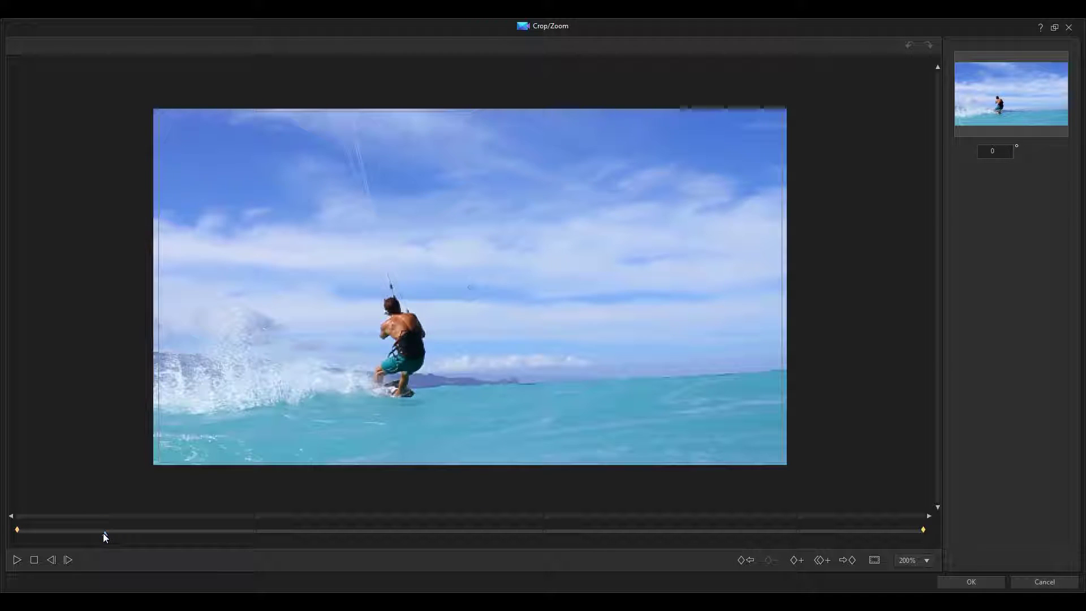
left_click(797, 561)
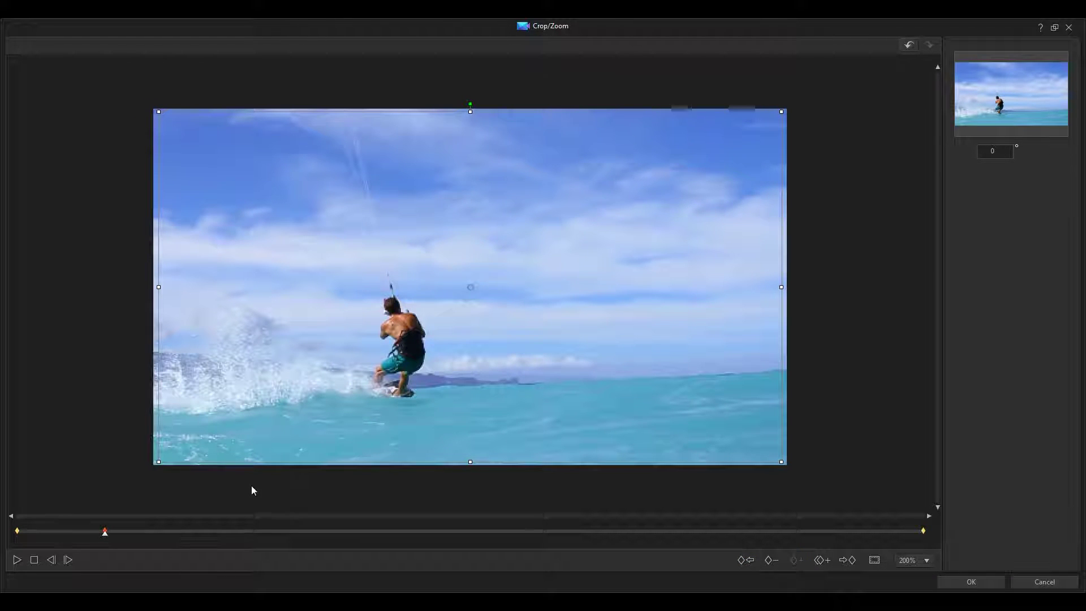
left_click_drag(160, 463, 253, 440)
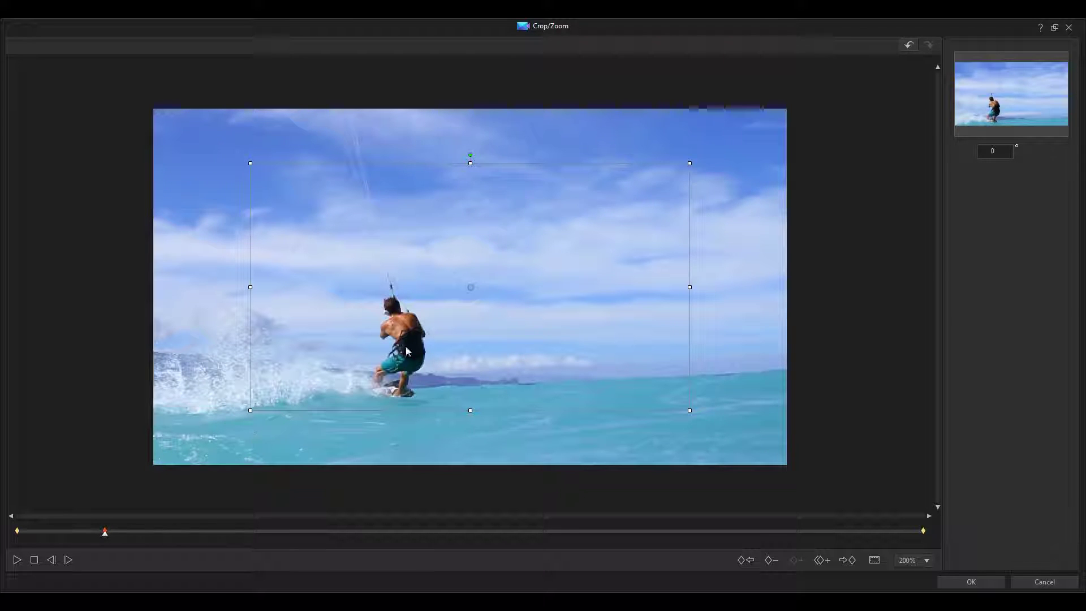
left_click_drag(472, 288, 423, 330)
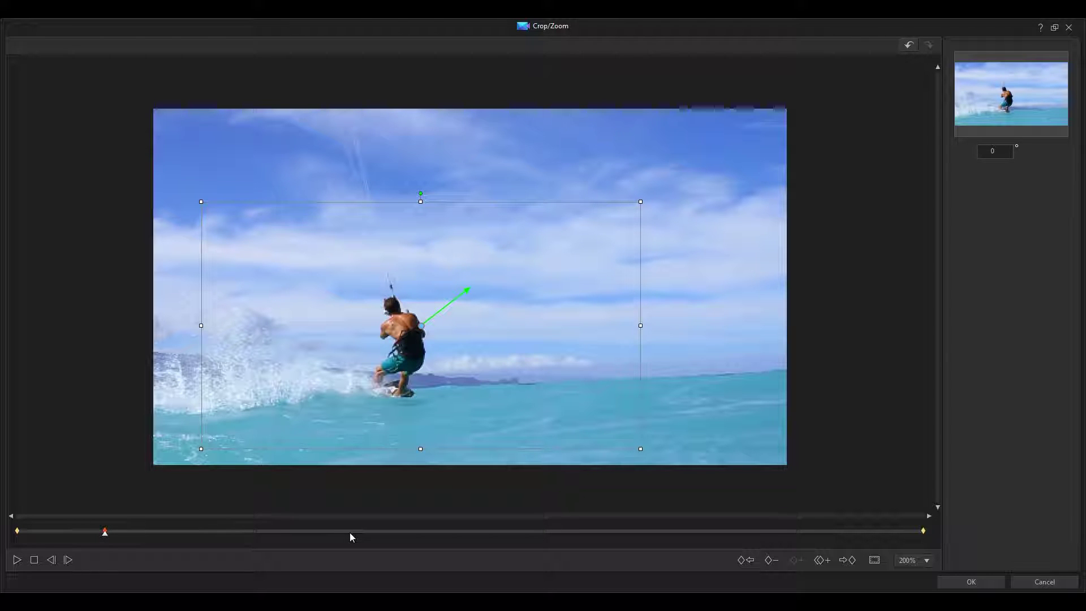
left_click(442, 533)
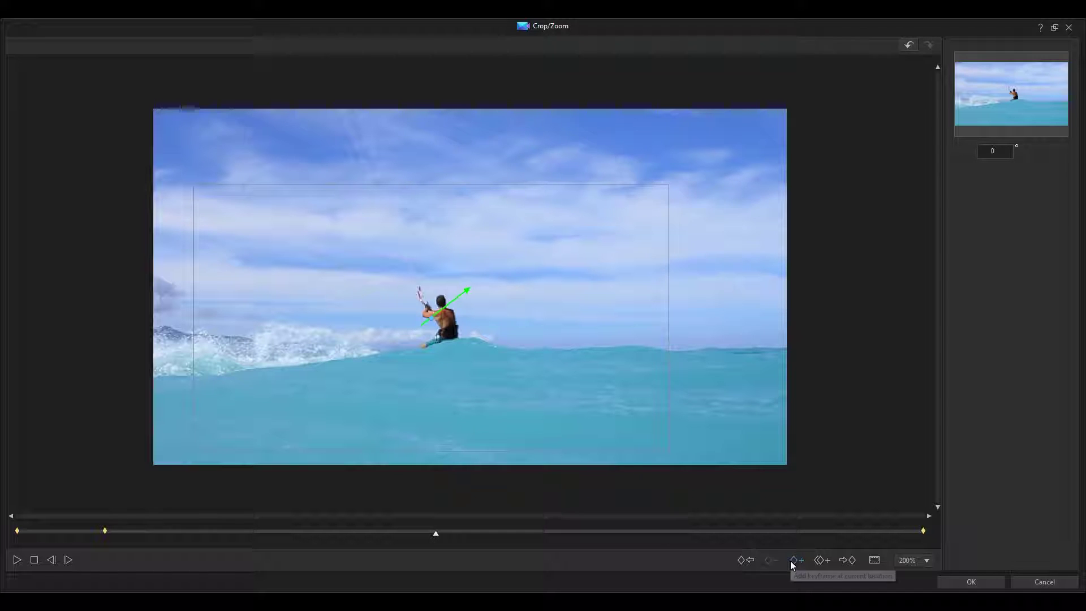
Step: Add a keyframe about two-thirds through that holds the zoomed-in crop, then select the last keyframe
left_click(702, 532)
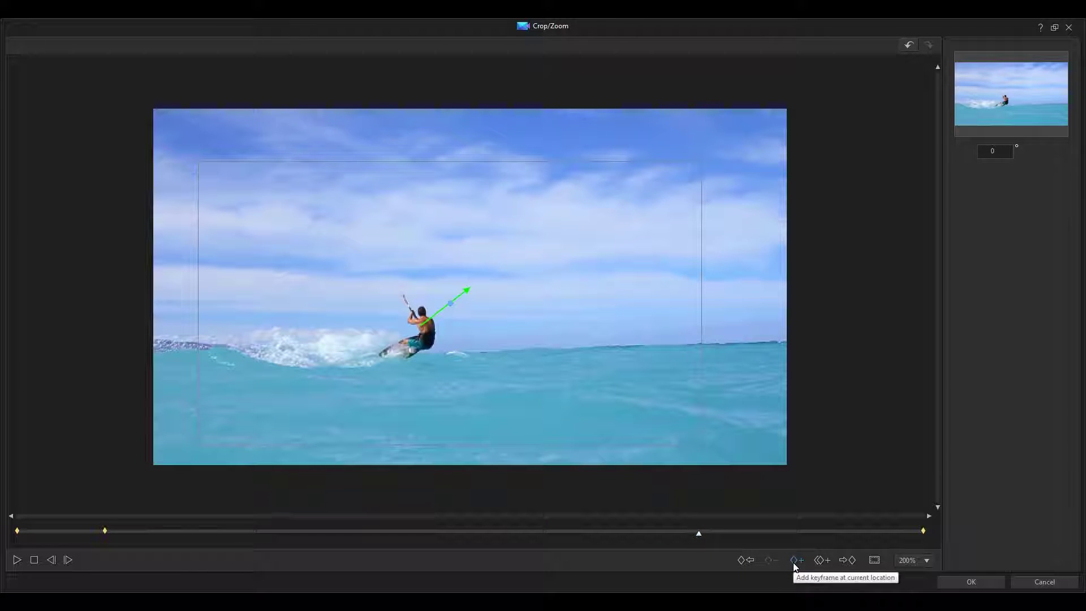
left_click(621, 532)
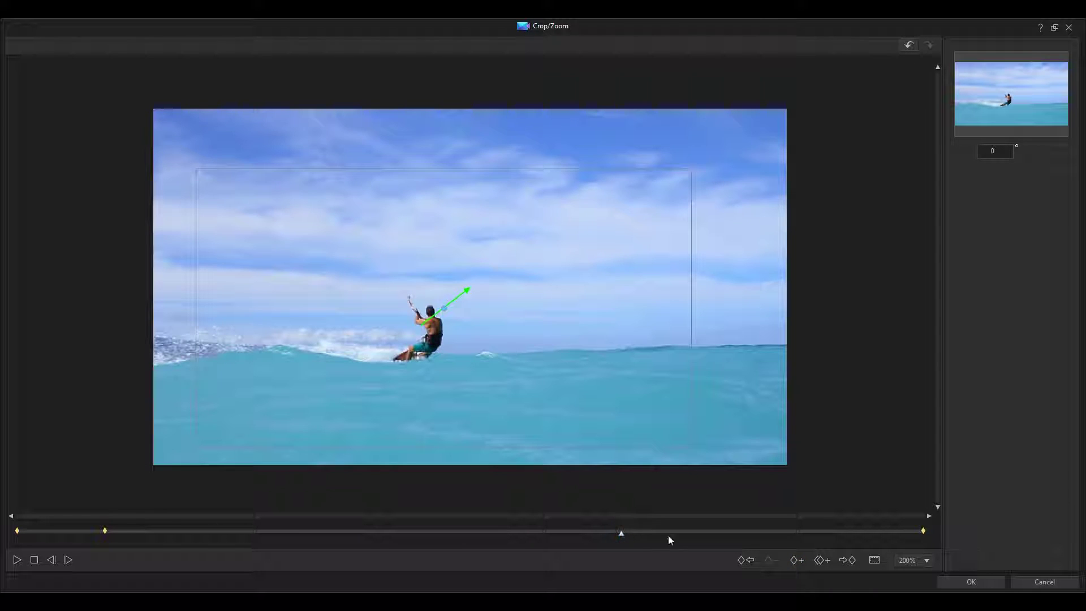
left_click(795, 560)
left_click(103, 534)
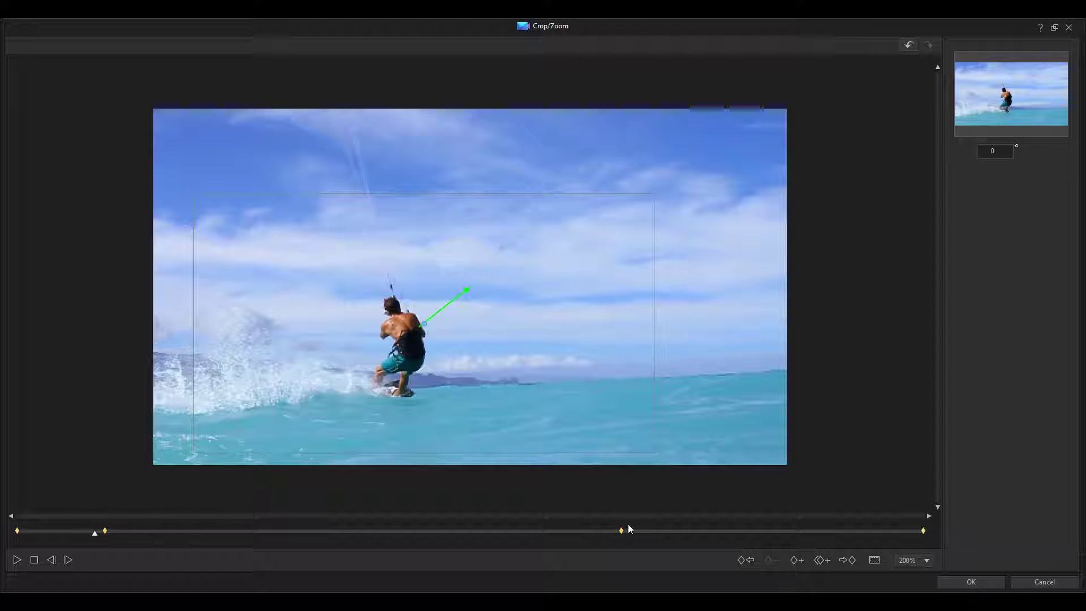
left_click(616, 534)
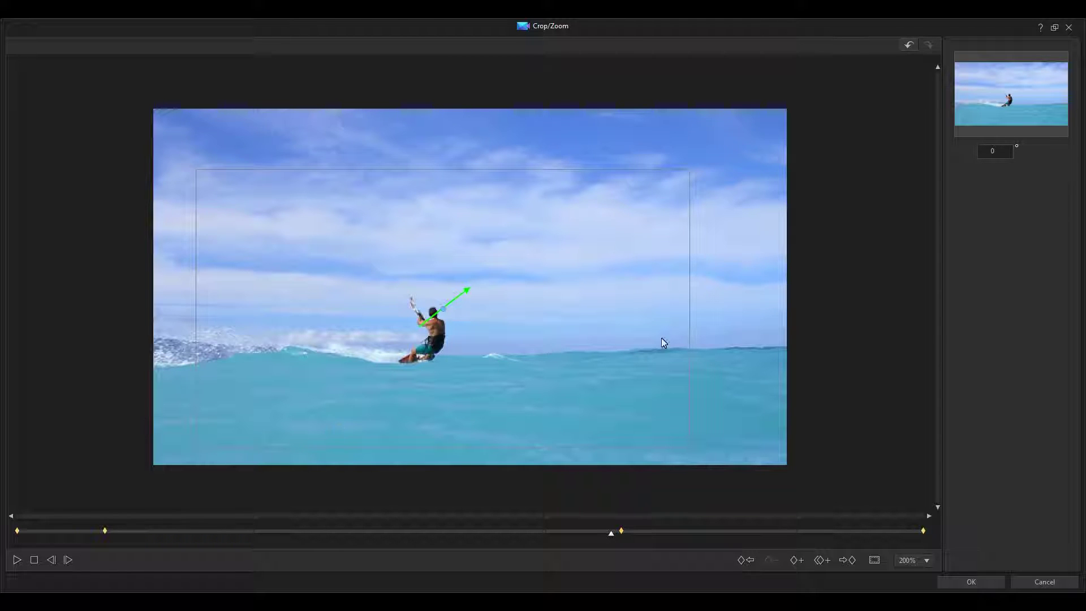
left_click(924, 533)
left_click(751, 130)
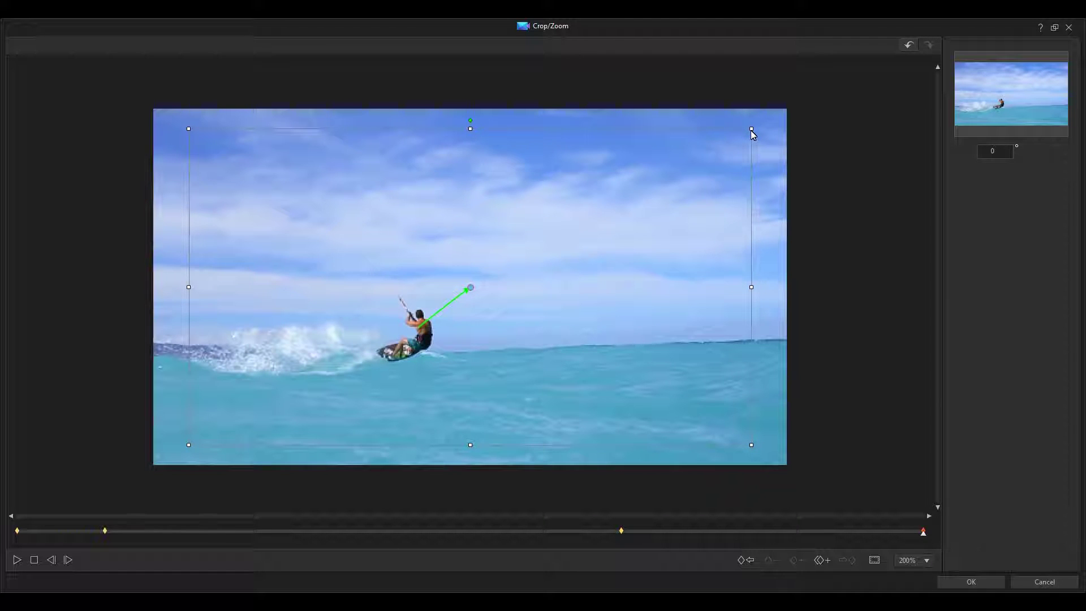
Step: Expand the last keyframe's crop to the full video frame and apply the Crop/Zoom settings
left_click_drag(751, 130, 786, 118)
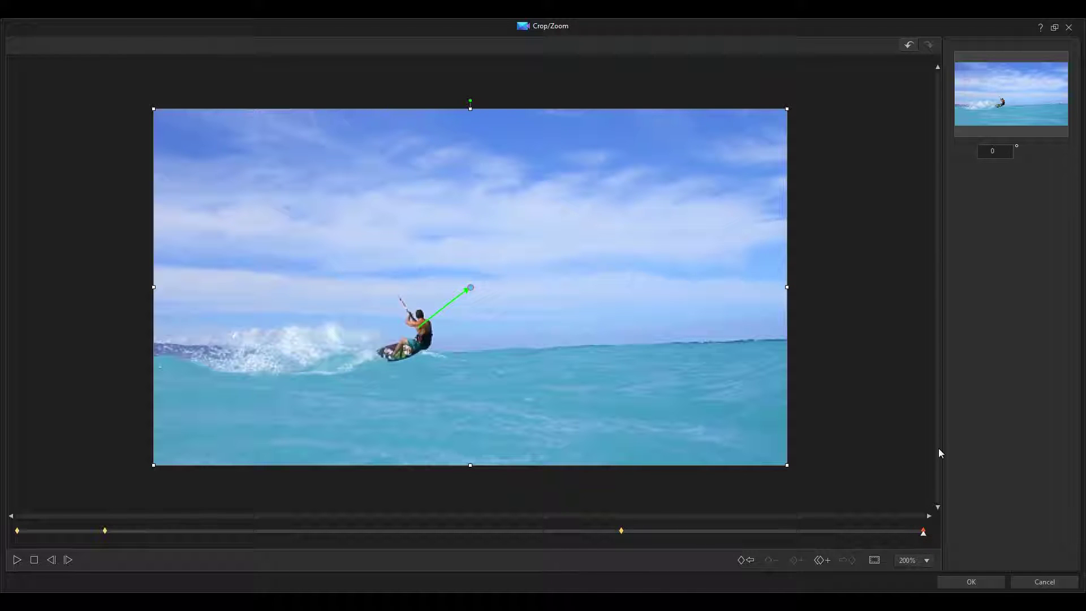
left_click(972, 582)
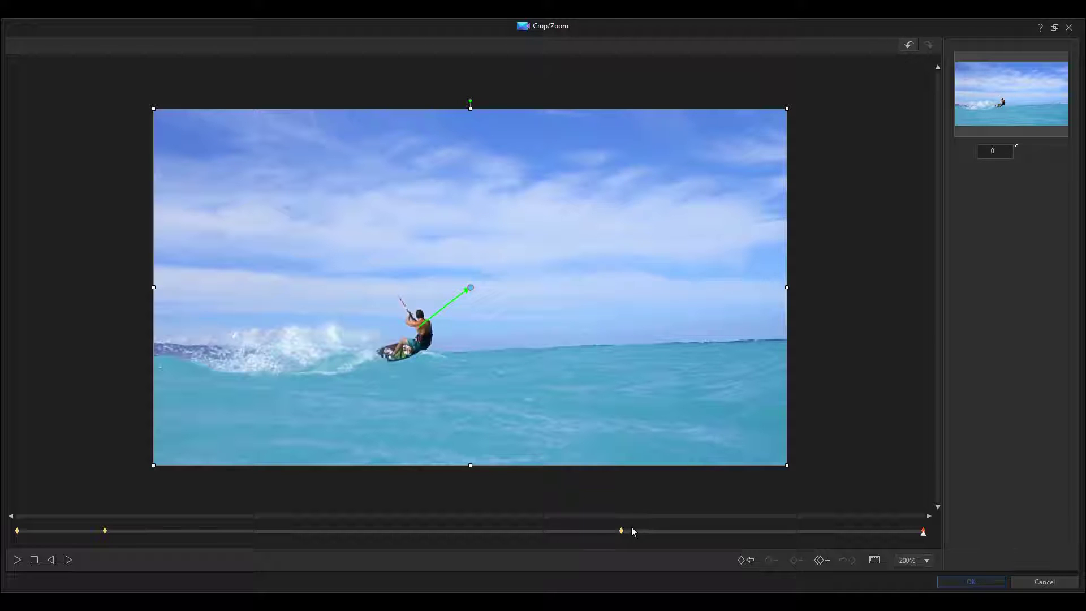
left_click(964, 583)
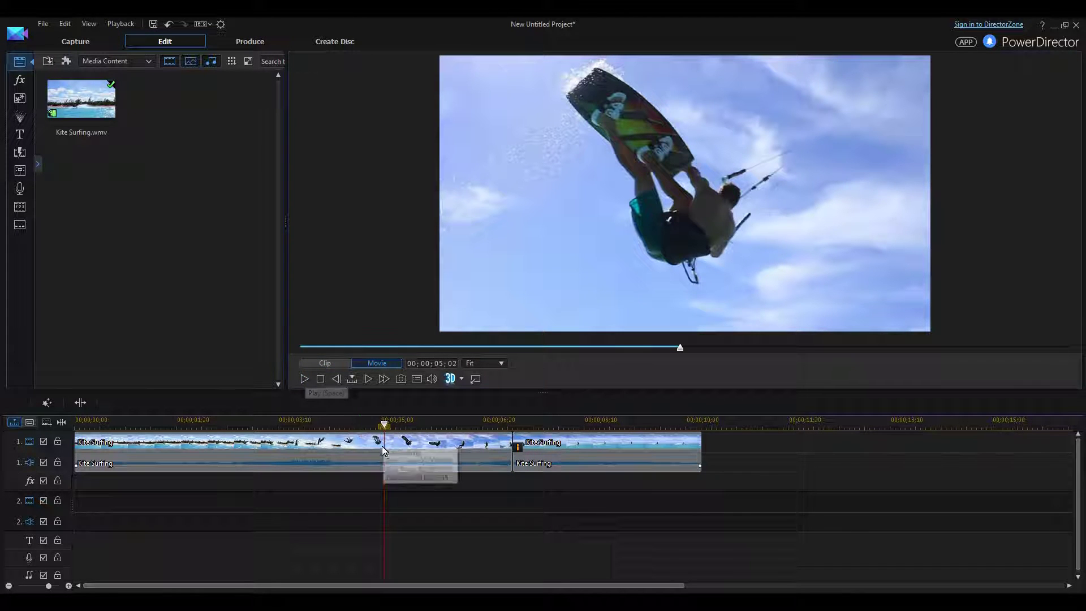
left_click(305, 379)
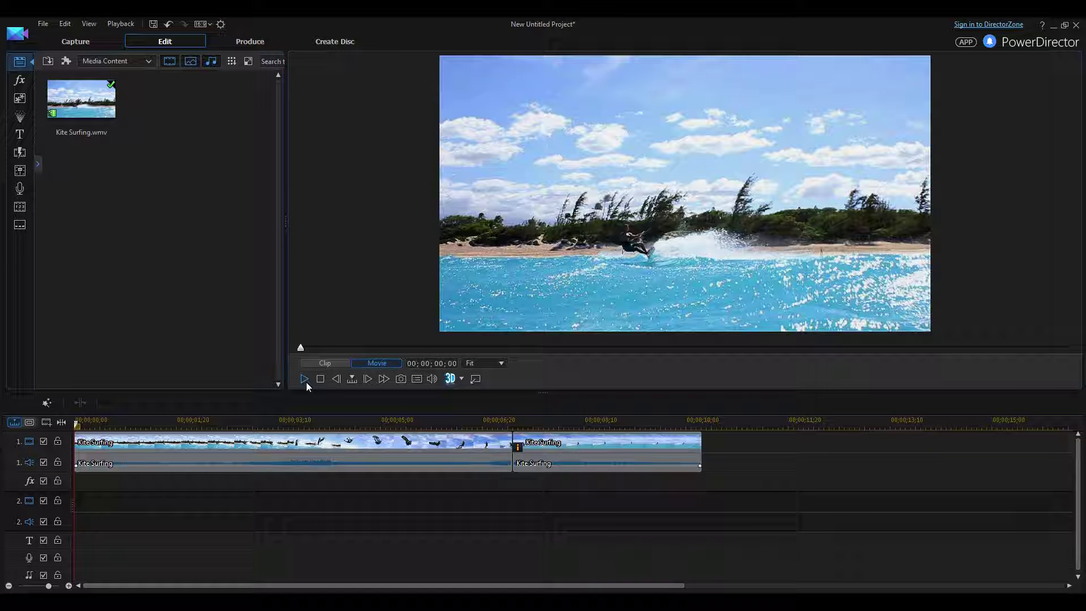
Step: Select the second Kite Surfing clip, tick Crop & Zoom in Power Tools, and reopen the Crop/Zoom editor
left_click(570, 452)
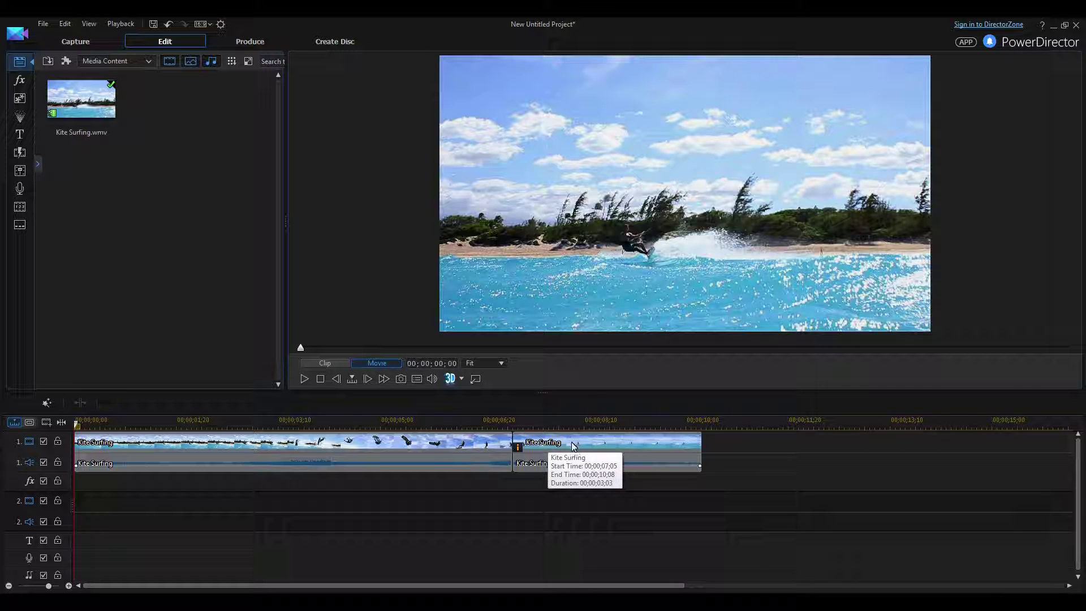
left_click(572, 447)
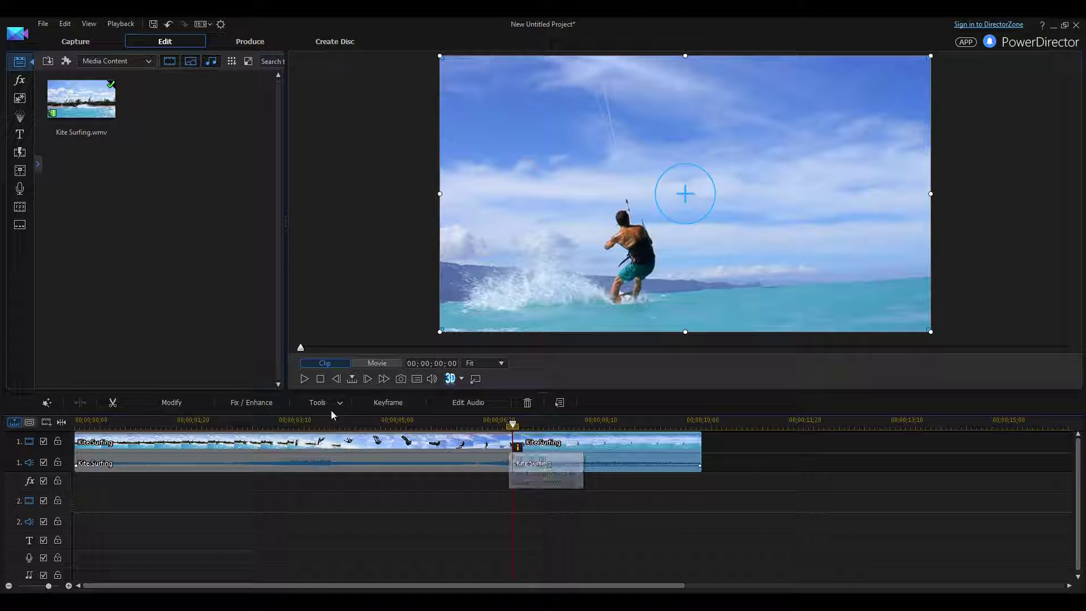
left_click(337, 404)
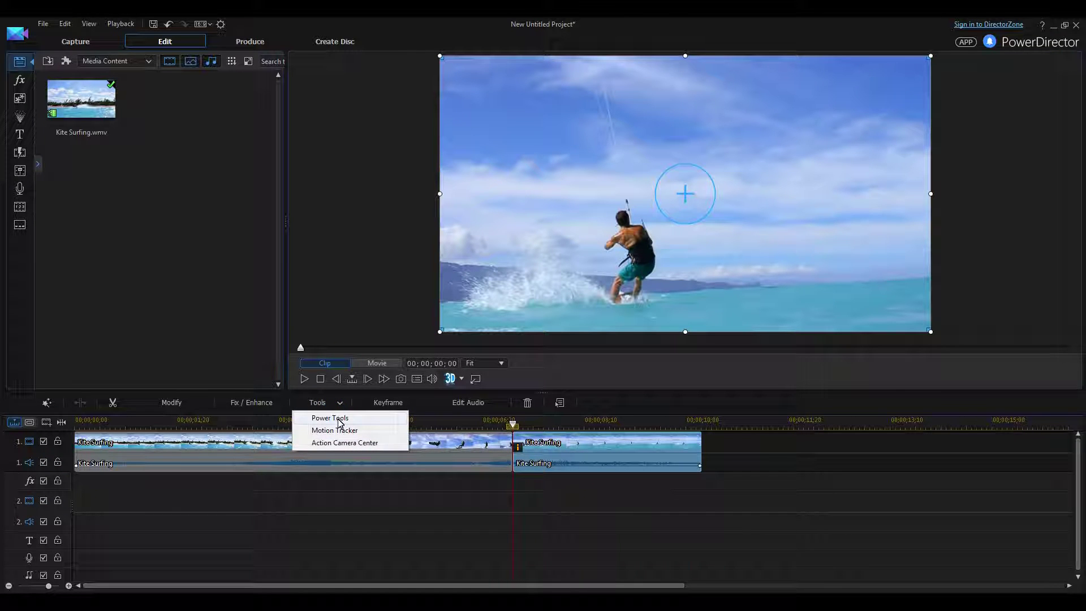
left_click(339, 421)
left_click(20, 124)
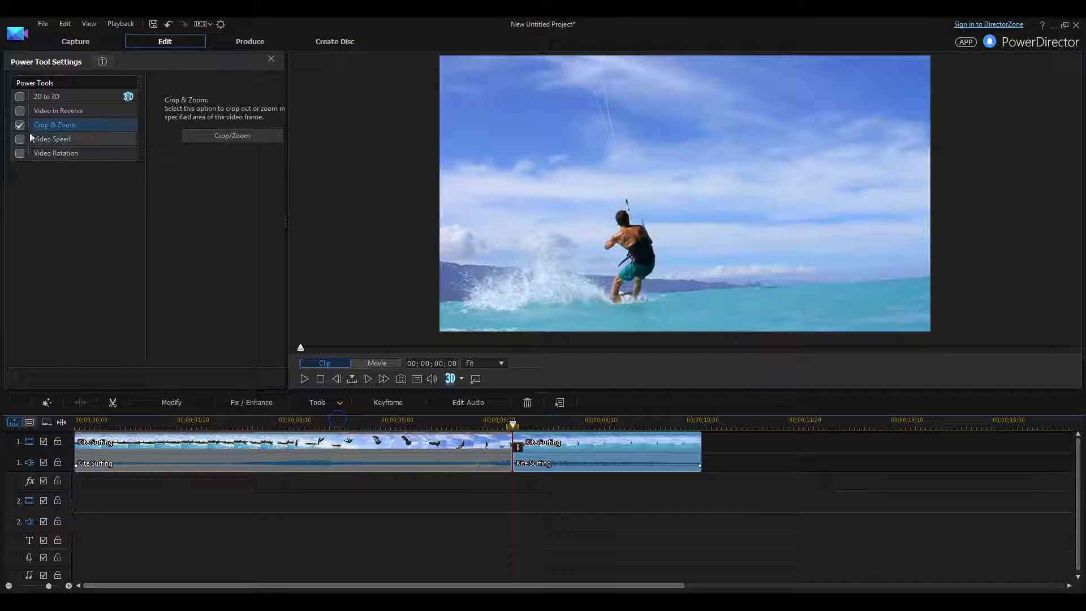
left_click(218, 140)
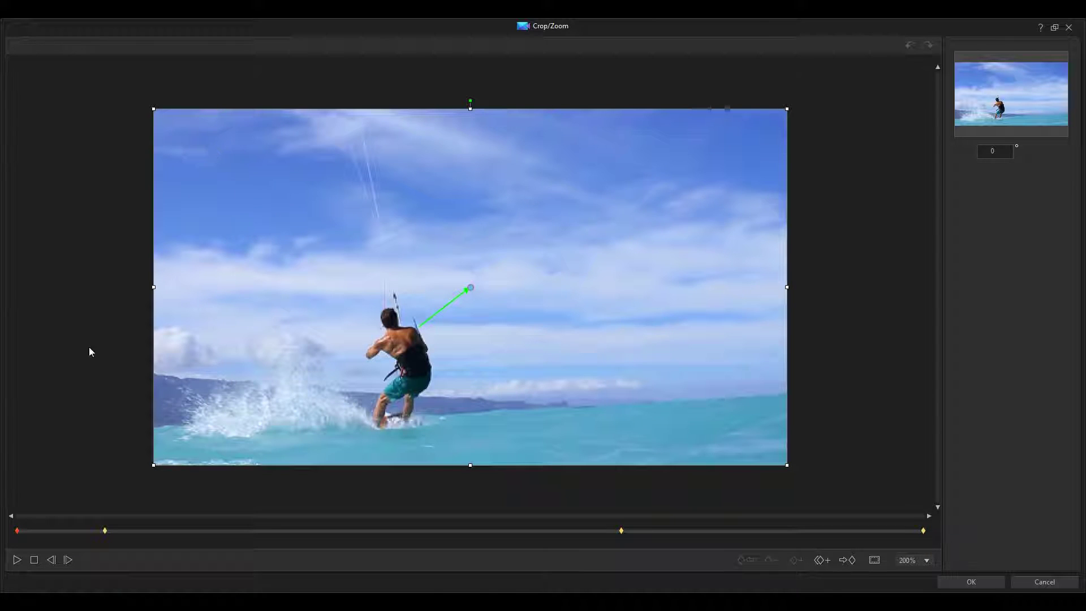
Step: Select the first zoom keyframe, then cancel the editor and decline saving changes
left_click(104, 530)
left_click(104, 531)
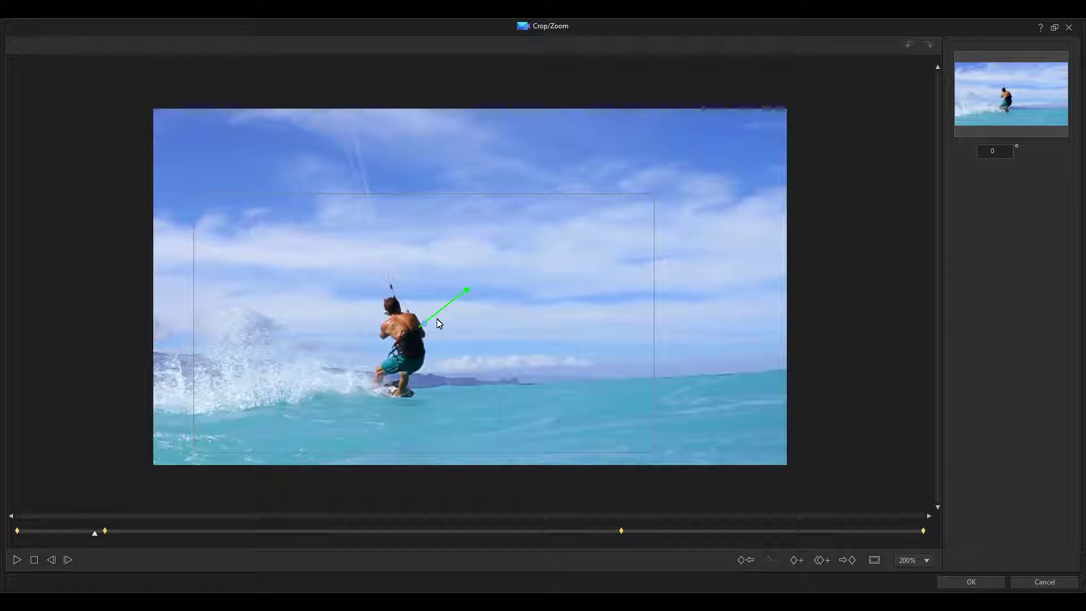
left_click(1046, 581)
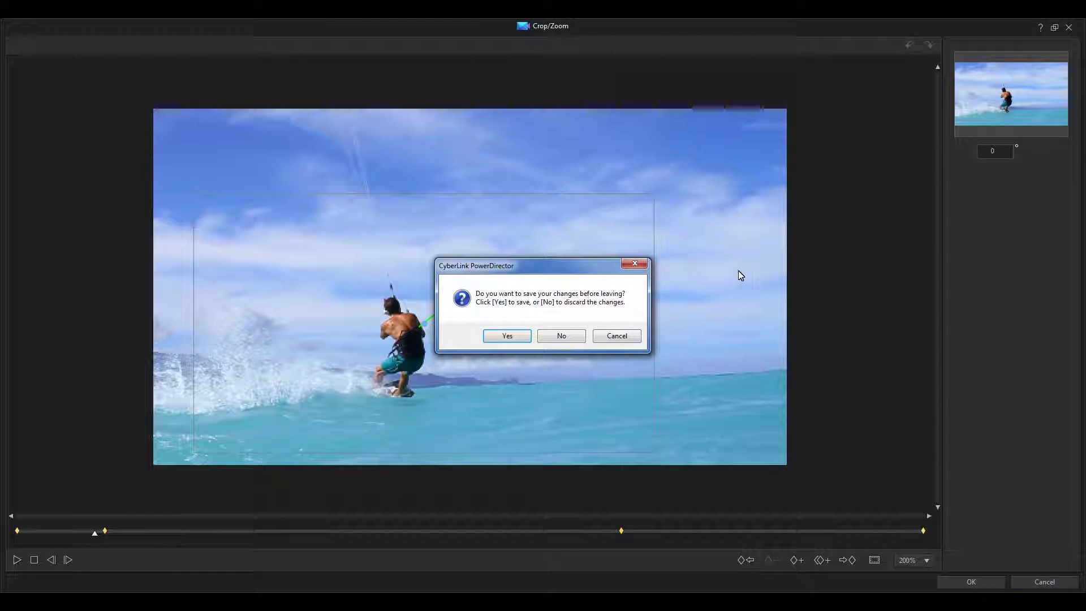
left_click(566, 337)
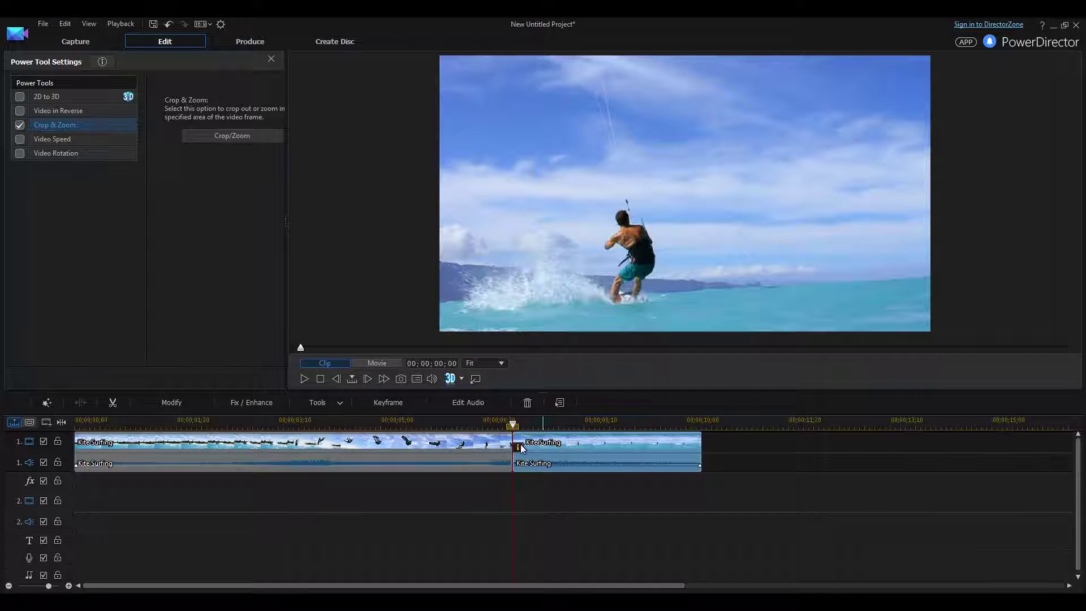